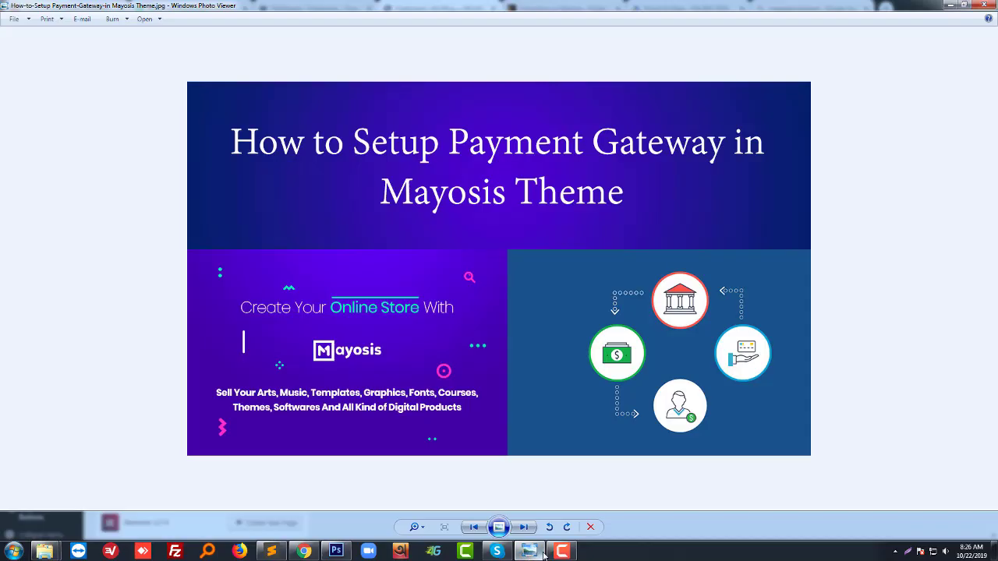
- Switch to Chrome and open the item details of the Mayosis theme on ThemeForest
{"action": "left_click", "coordinate": [560, 552]}
{"action": "left_click", "coordinate": [560, 551]}
{"action": "left_click", "coordinate": [305, 550]}
{"action": "left_click", "coordinate": [561, 9]}
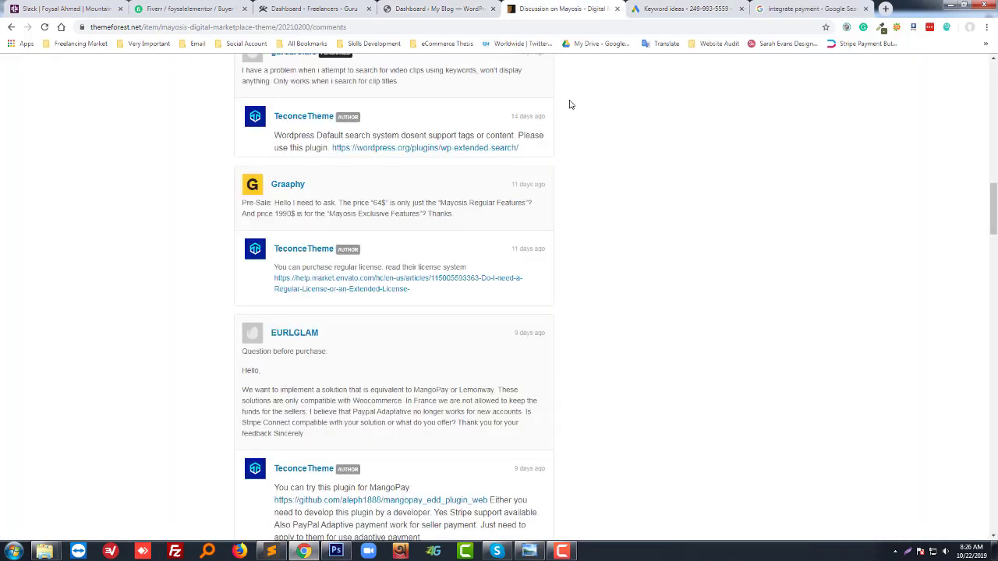
{"action": "scroll", "coordinate": [504, 231], "scroll_direction": "up", "scroll_amount": 15}
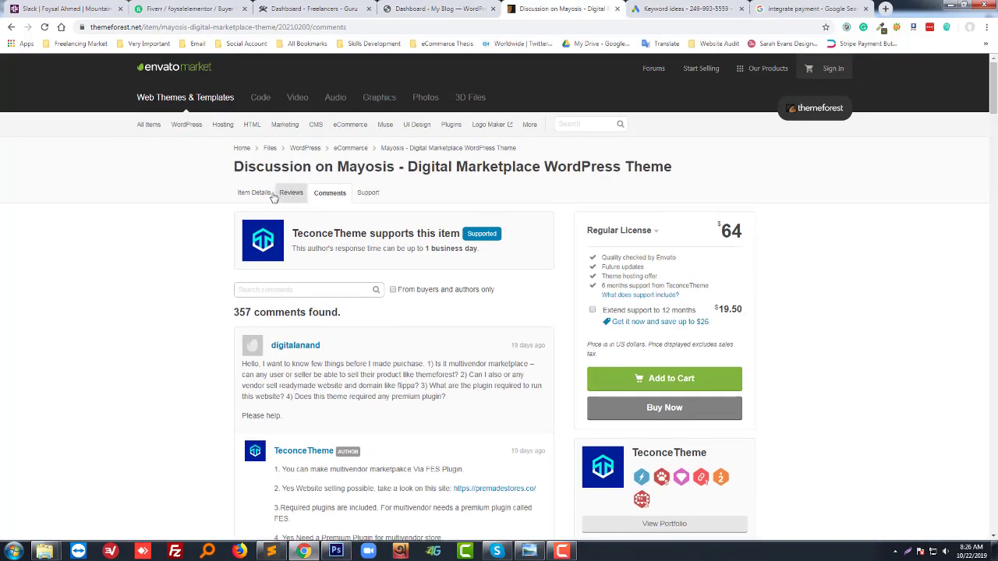
{"action": "left_click", "coordinate": [263, 196]}
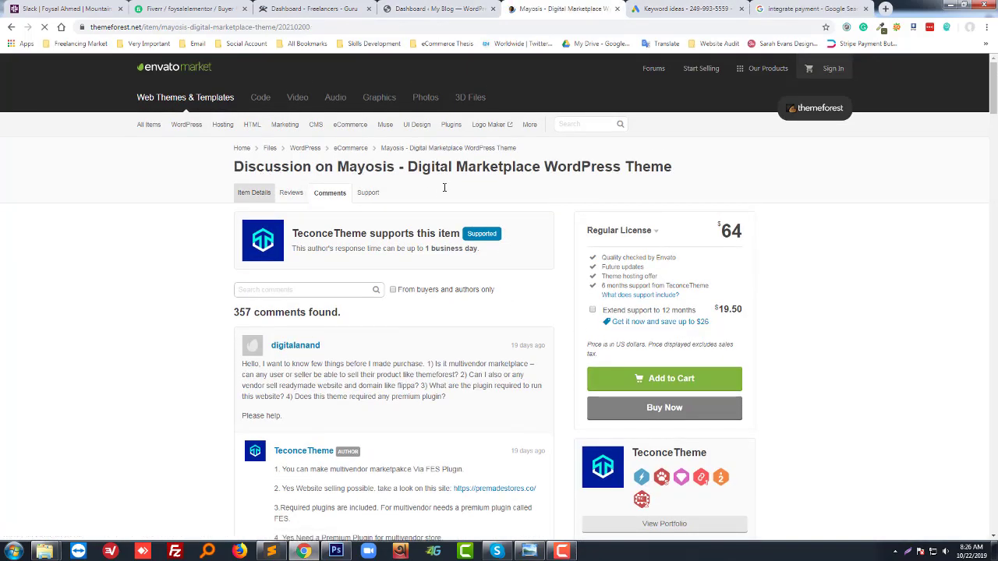
- Look through the demo previews and item information on the Mayosis theme page
{"action": "scroll", "coordinate": [862, 321], "scroll_direction": "down", "scroll_amount": 3}
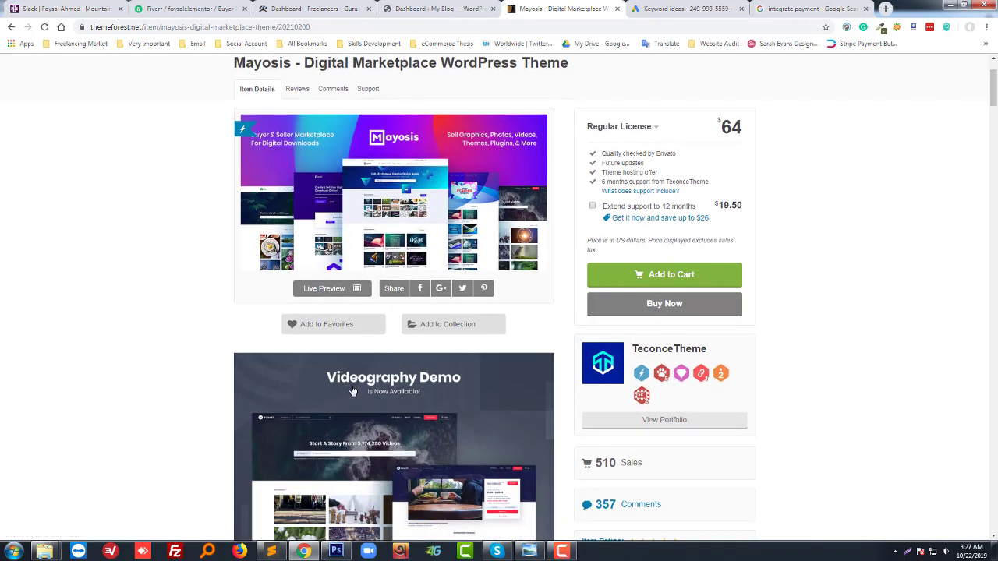
{"action": "scroll", "coordinate": [383, 350], "scroll_direction": "down", "scroll_amount": 2}
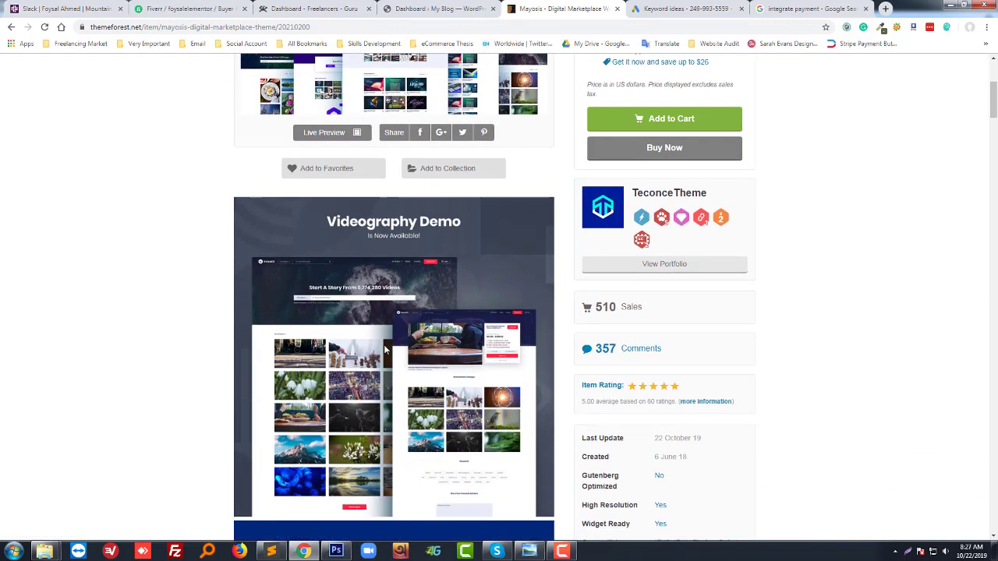
{"action": "scroll", "coordinate": [384, 350], "scroll_direction": "down", "scroll_amount": 2}
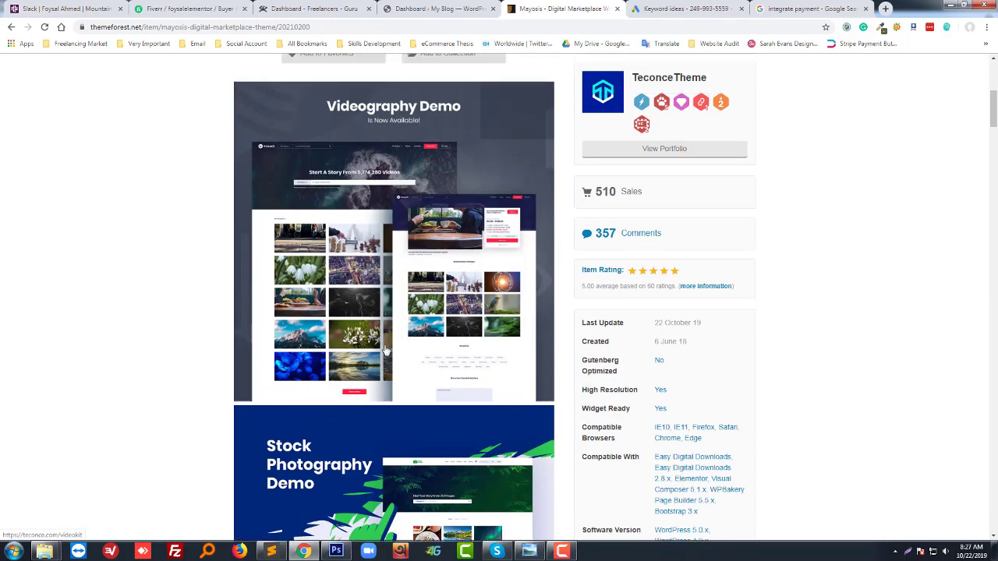
{"action": "scroll", "coordinate": [385, 351], "scroll_direction": "up", "scroll_amount": 1}
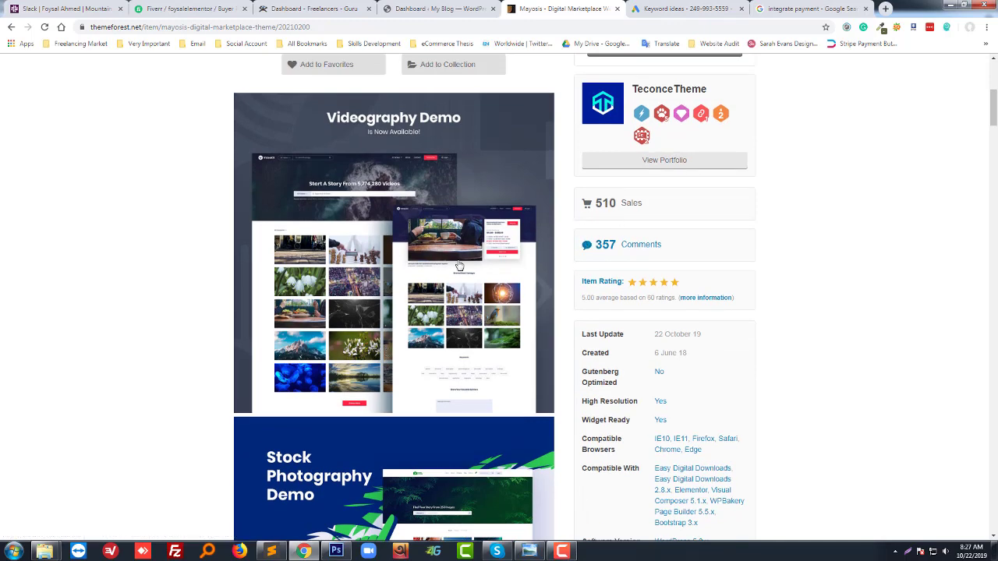
{"action": "scroll", "coordinate": [459, 266], "scroll_direction": "down", "scroll_amount": 9}
{"action": "scroll", "coordinate": [459, 266], "scroll_direction": "up", "scroll_amount": 10}
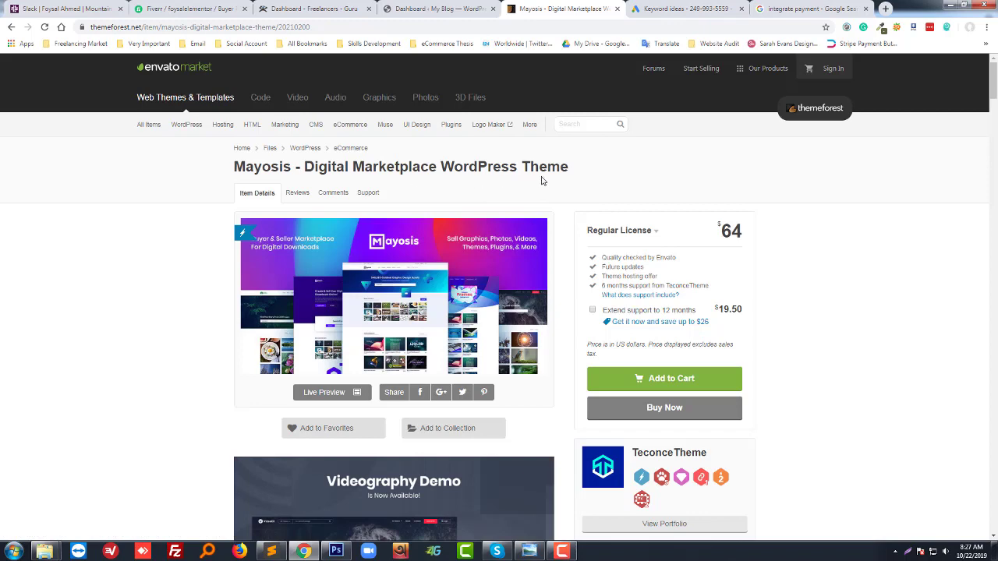
- Open the etccraft.com storefront from its WordPress dashboard in a separate tab and look over the whole homepage
{"action": "left_click", "coordinate": [445, 5]}
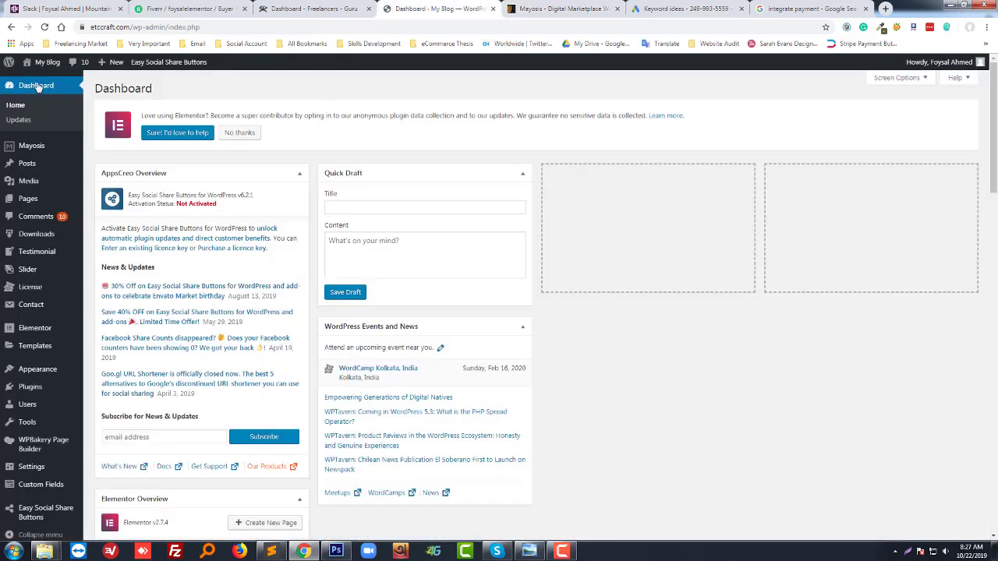
{"action": "middle_click", "coordinate": [43, 83]}
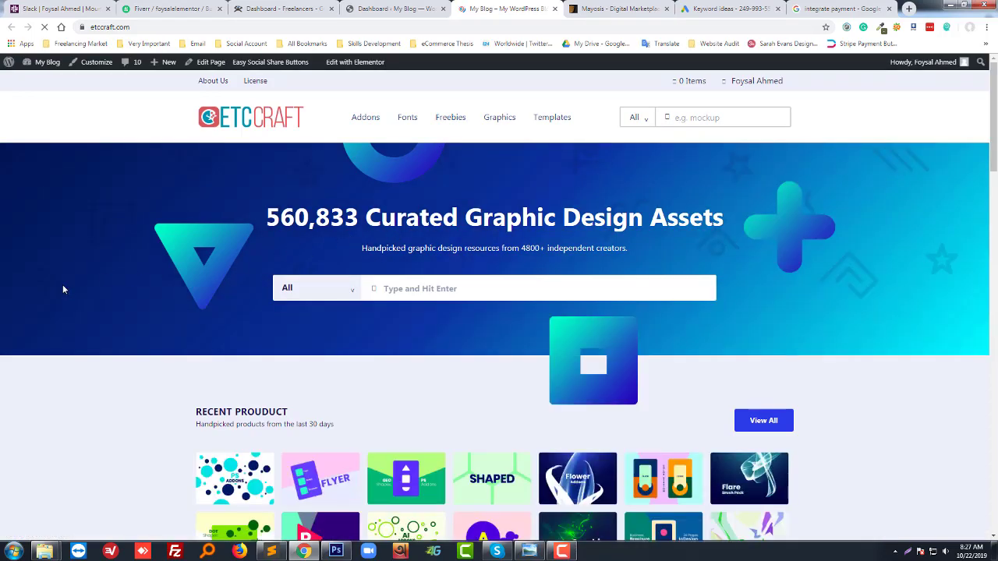
{"action": "scroll", "coordinate": [104, 279], "scroll_direction": "down", "scroll_amount": 20}
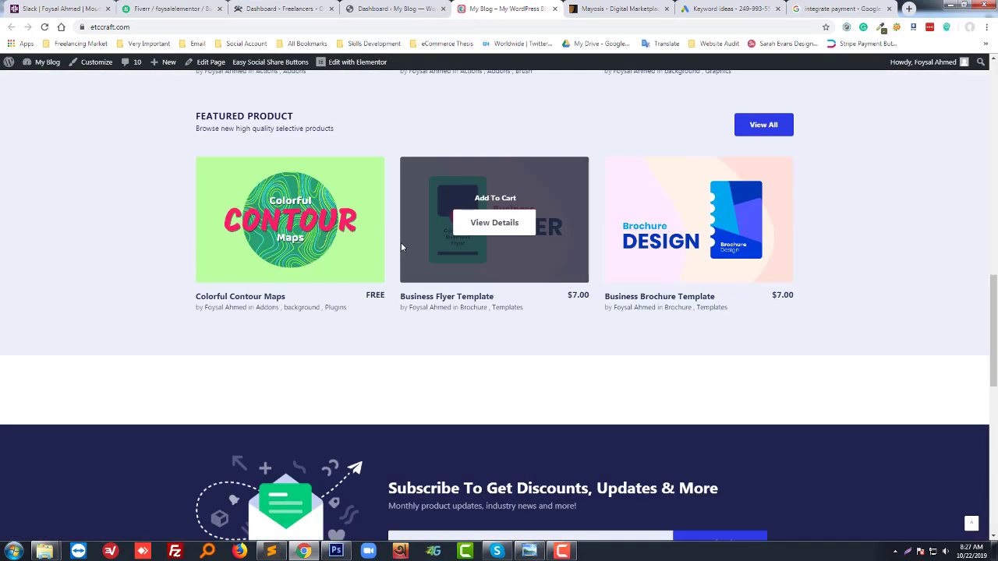
{"action": "scroll", "coordinate": [401, 247], "scroll_direction": "down", "scroll_amount": 4}
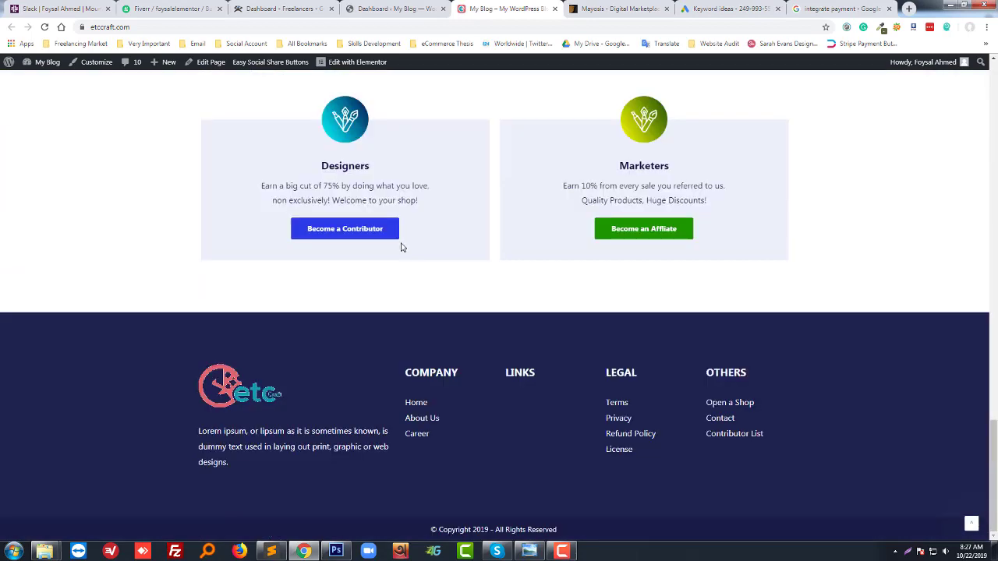
{"action": "scroll", "coordinate": [401, 247], "scroll_direction": "up", "scroll_amount": 2}
{"action": "scroll", "coordinate": [401, 247], "scroll_direction": "down", "scroll_amount": 2}
{"action": "scroll", "coordinate": [402, 247], "scroll_direction": "up", "scroll_amount": 6}
{"action": "scroll", "coordinate": [401, 247], "scroll_direction": "up", "scroll_amount": 10}
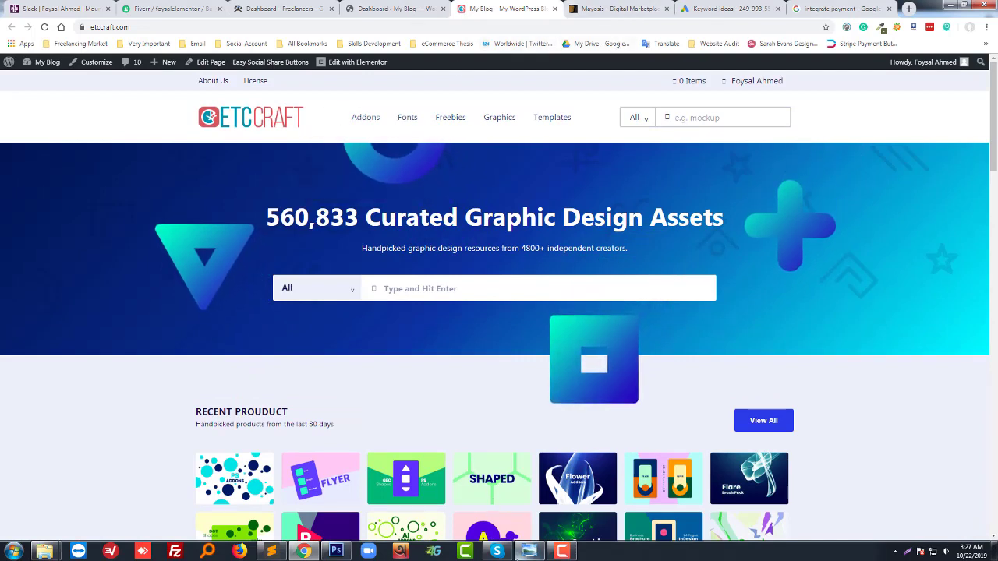
{"action": "left_click", "coordinate": [529, 552]}
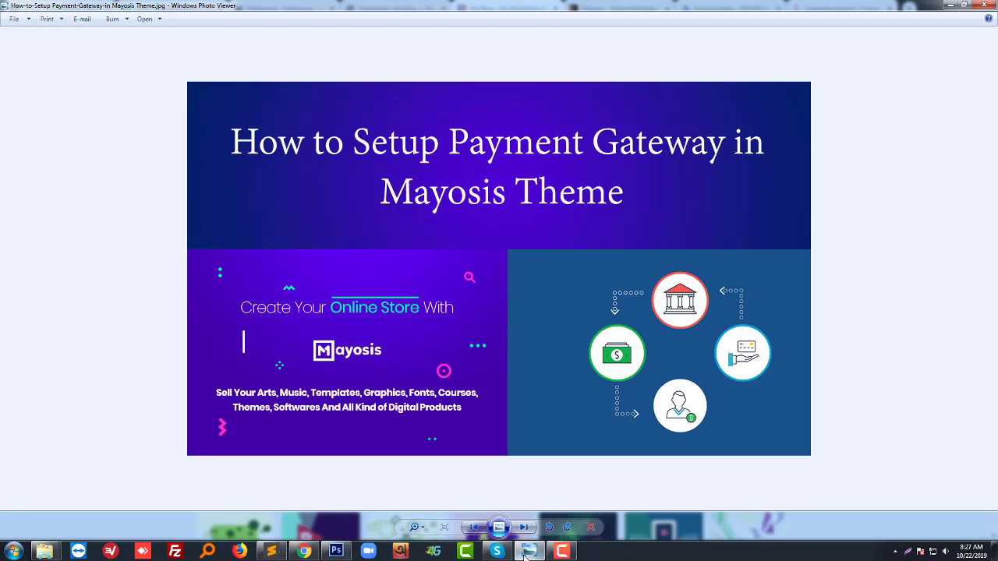
{"action": "left_click", "coordinate": [529, 552]}
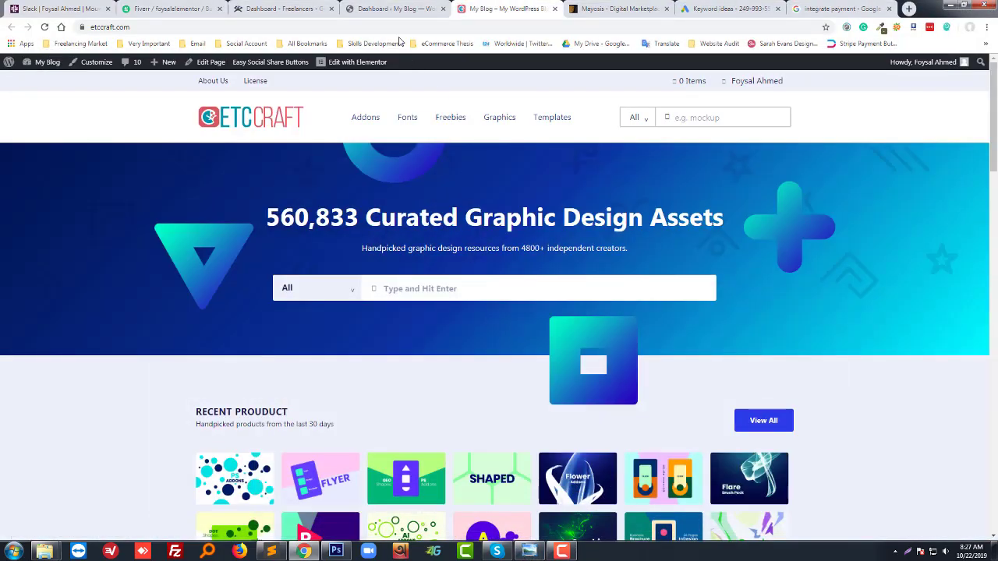
- Return to the WordPress dashboard and open the PayPal Standard payment gateway settings of Easy Digital Downloads
{"action": "left_click", "coordinate": [394, 8]}
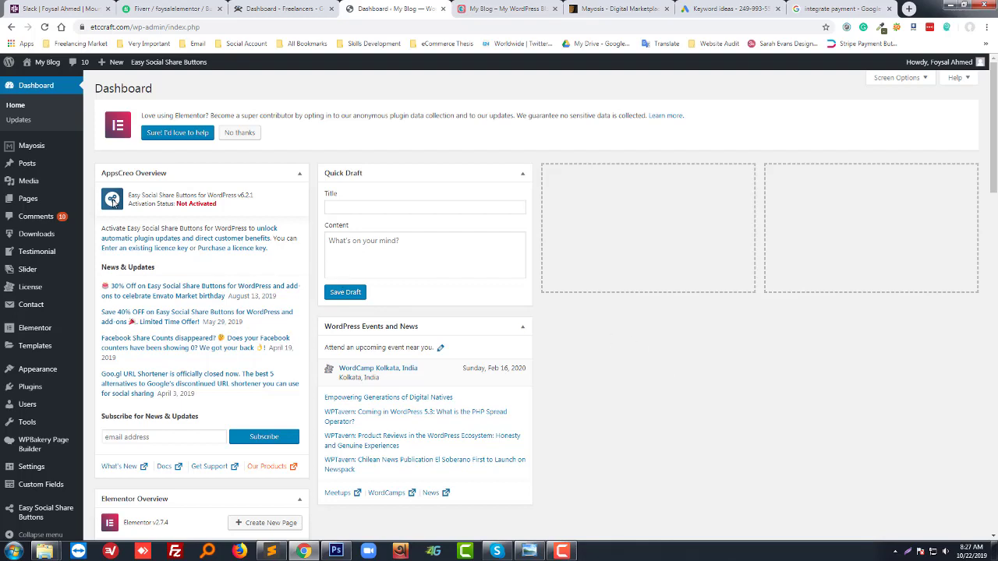
{"action": "mouse_move", "coordinate": [42, 237]}
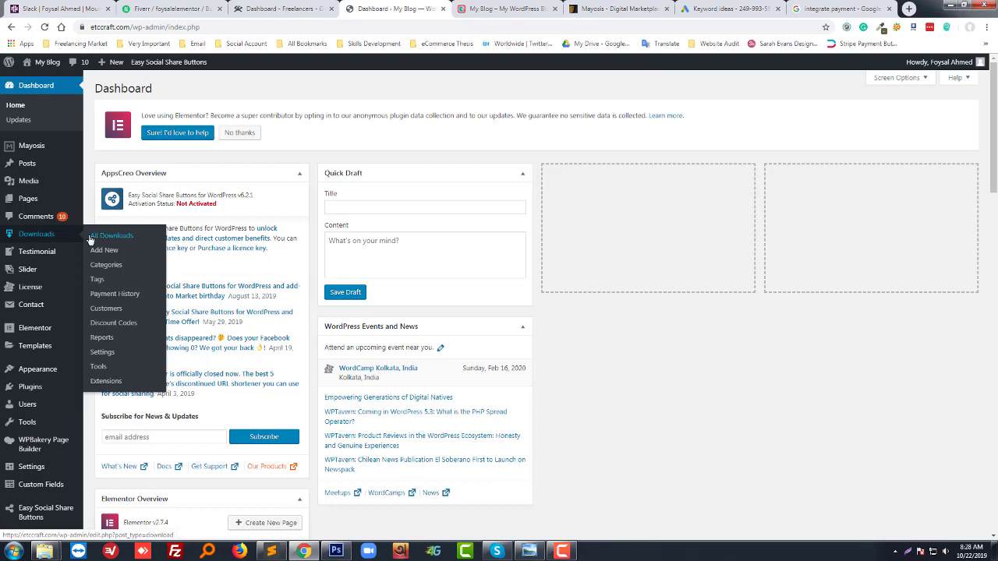
{"action": "left_click", "coordinate": [113, 354]}
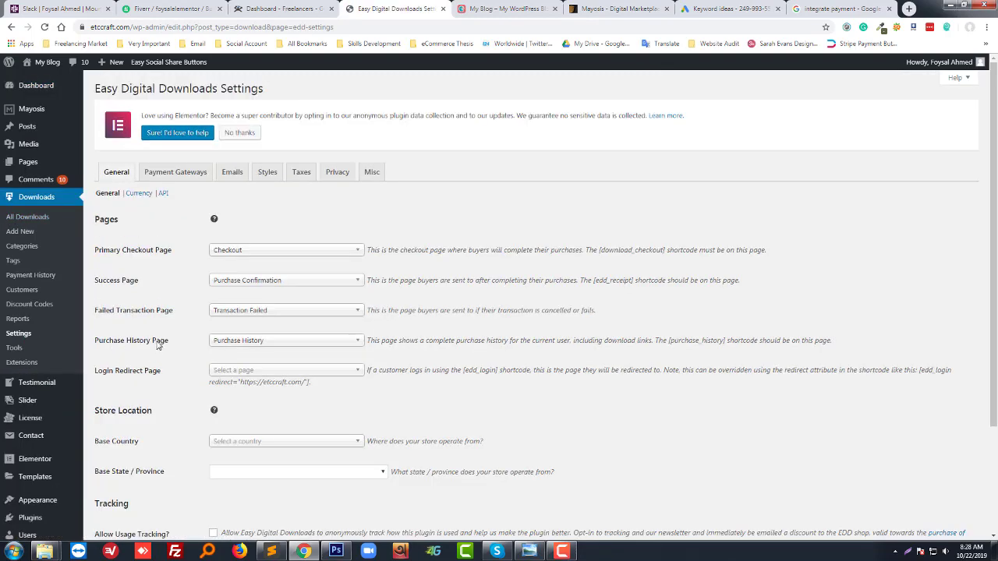
{"action": "left_click", "coordinate": [176, 174]}
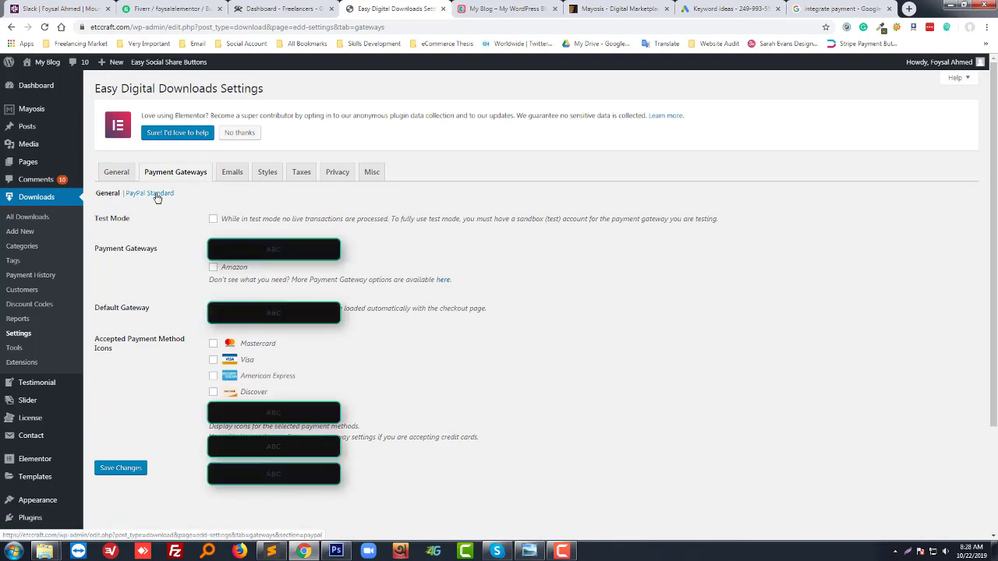
{"action": "left_click", "coordinate": [152, 193]}
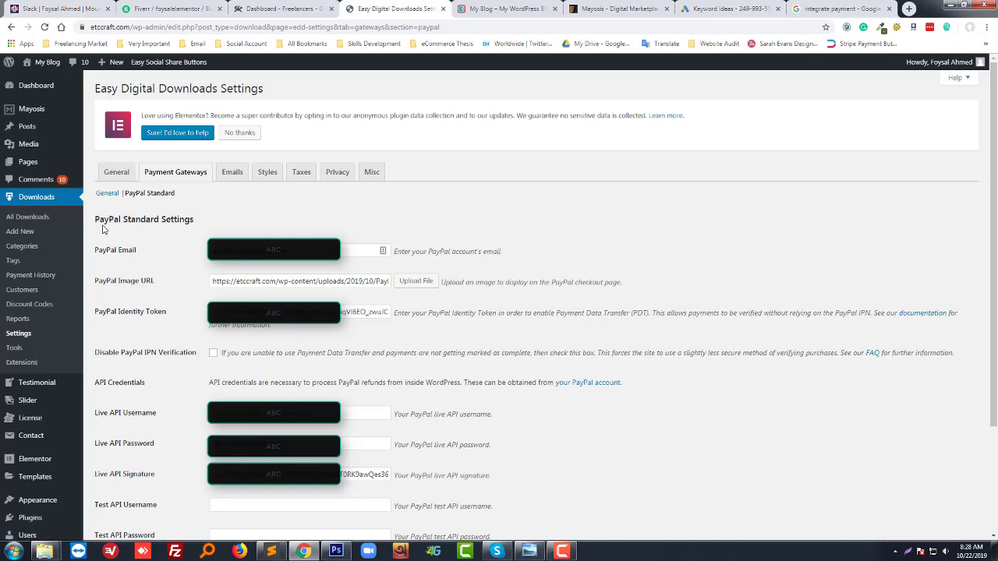
{"action": "left_click_drag", "start_coordinate": [96, 250], "coordinate": [137, 250]}
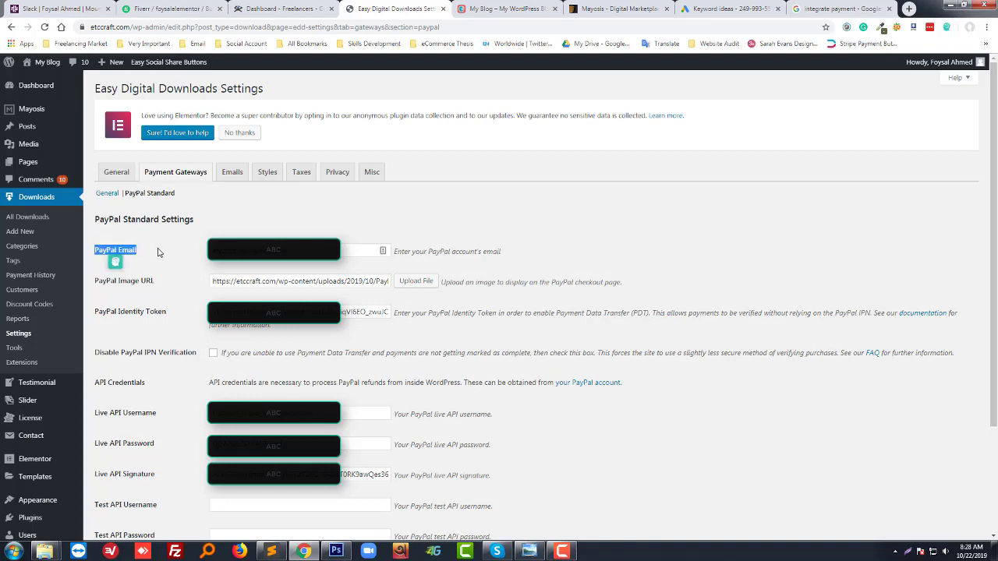
{"action": "left_click", "coordinate": [107, 260]}
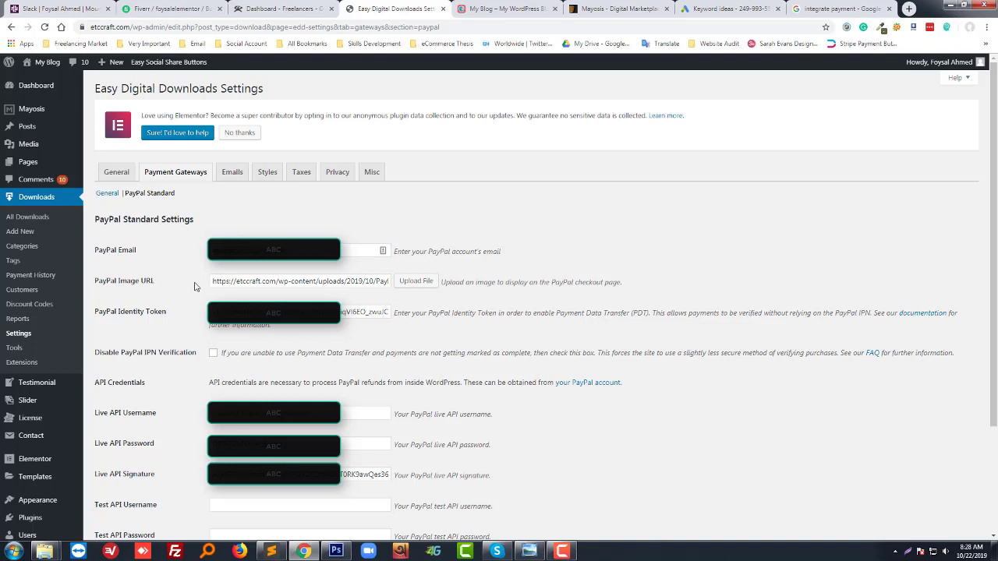
{"action": "left_click", "coordinate": [414, 282]}
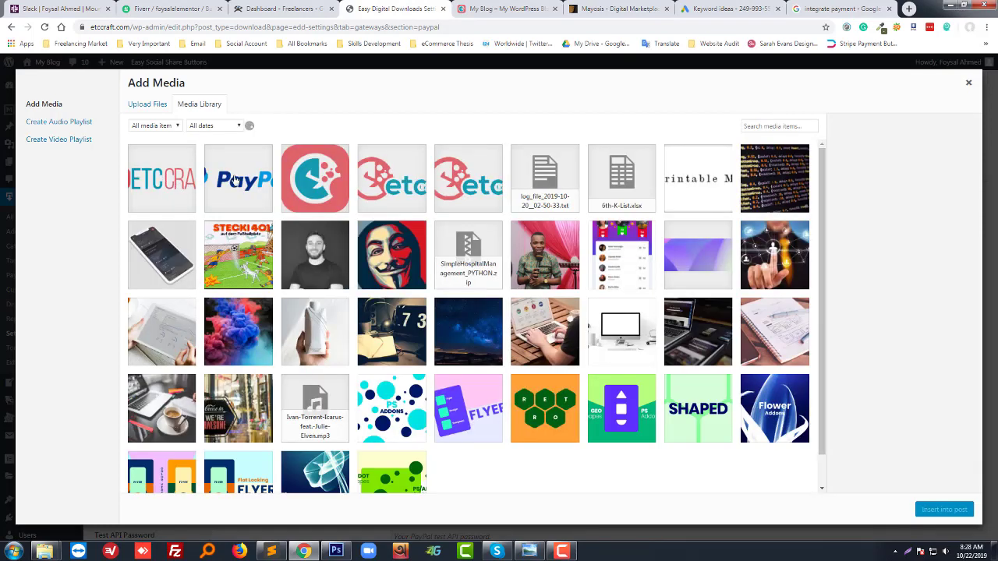
{"action": "left_click", "coordinate": [238, 181]}
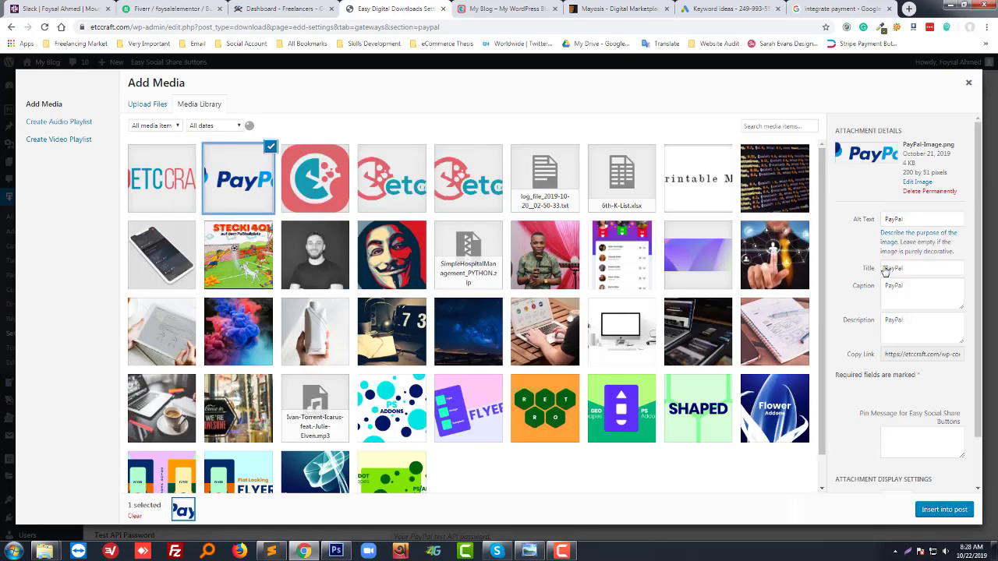
{"action": "left_click", "coordinate": [973, 88]}
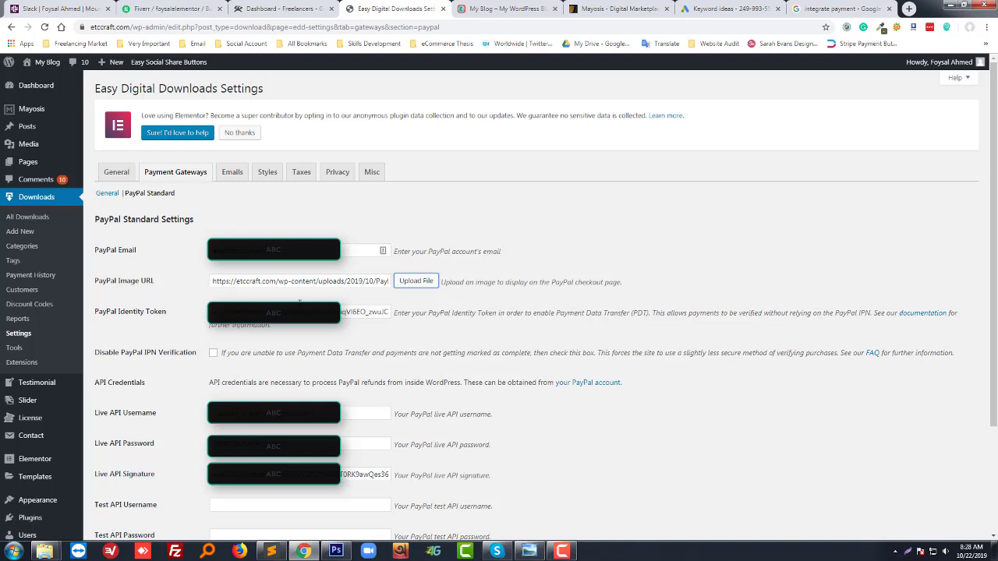
- Open the WordPress Developer page on Facebook and find the post on getting the PayPal API username, password and signature
{"action": "left_click", "coordinate": [809, 7]}
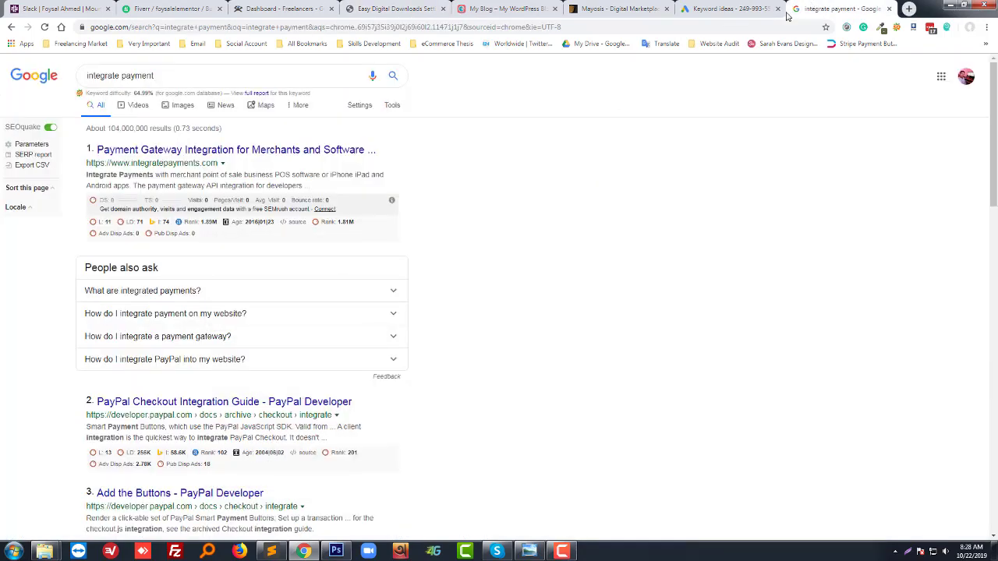
{"action": "left_click", "coordinate": [244, 45]}
{"action": "left_click", "coordinate": [241, 106]}
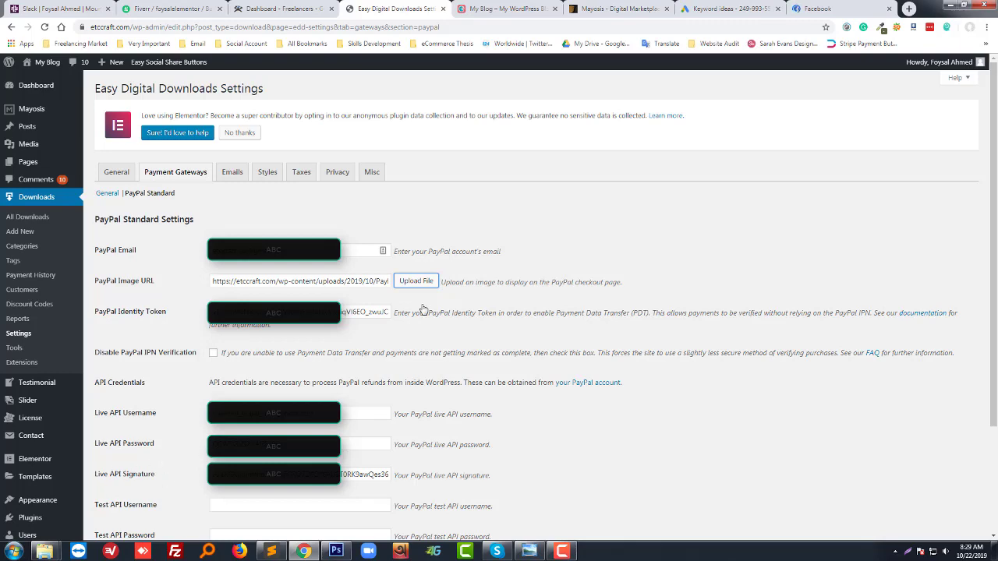
{"action": "left_click", "coordinate": [827, 9]}
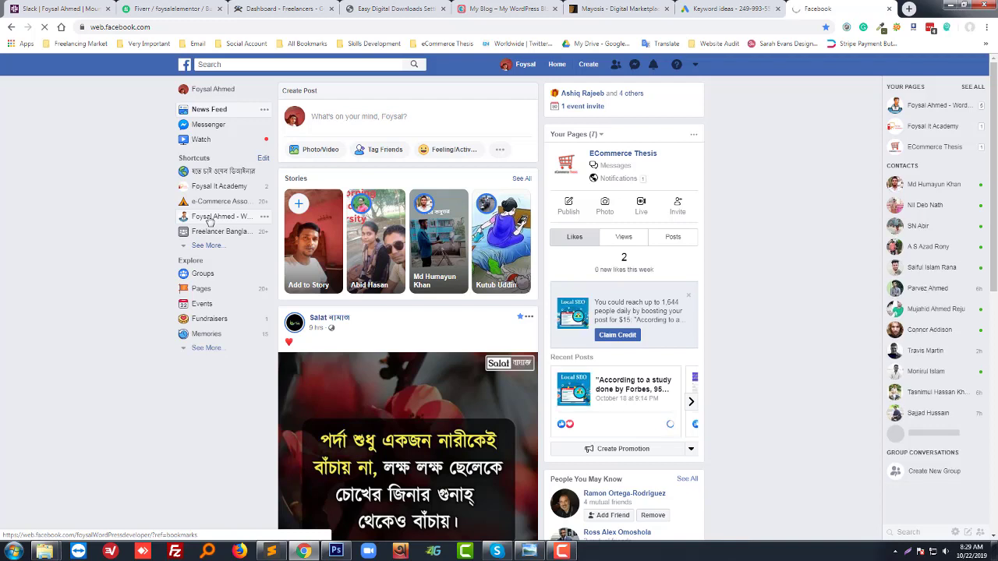
{"action": "left_click", "coordinate": [209, 222]}
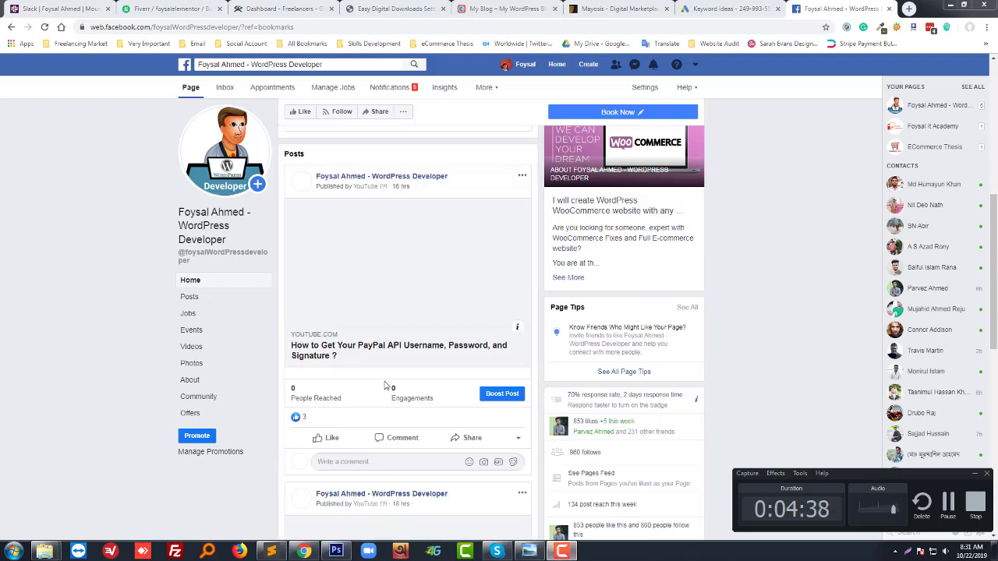
{"action": "left_click", "coordinate": [562, 551]}
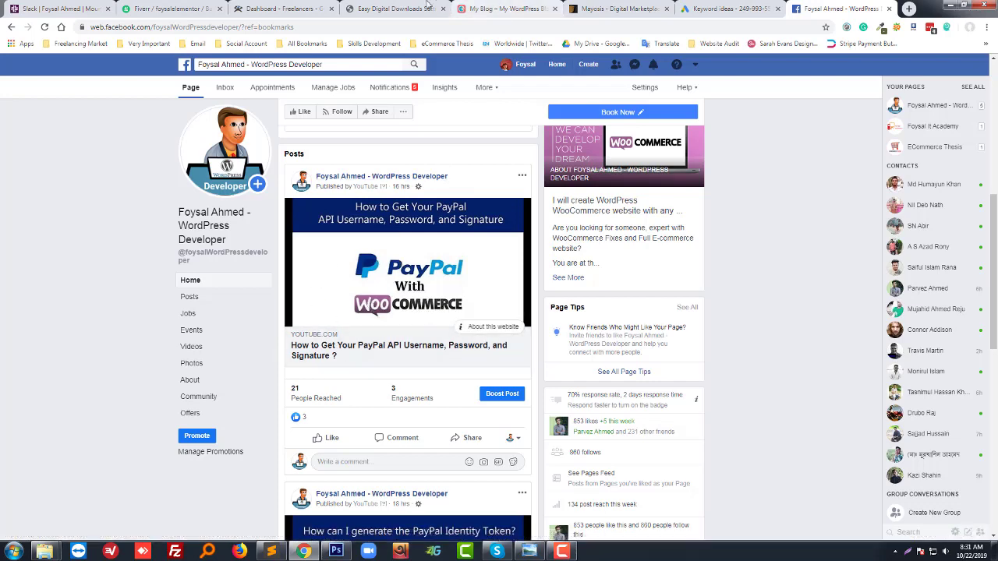
- Return to the Easy Digital Downloads settings and save the PayPal Standard settings
{"action": "left_click", "coordinate": [388, 8]}
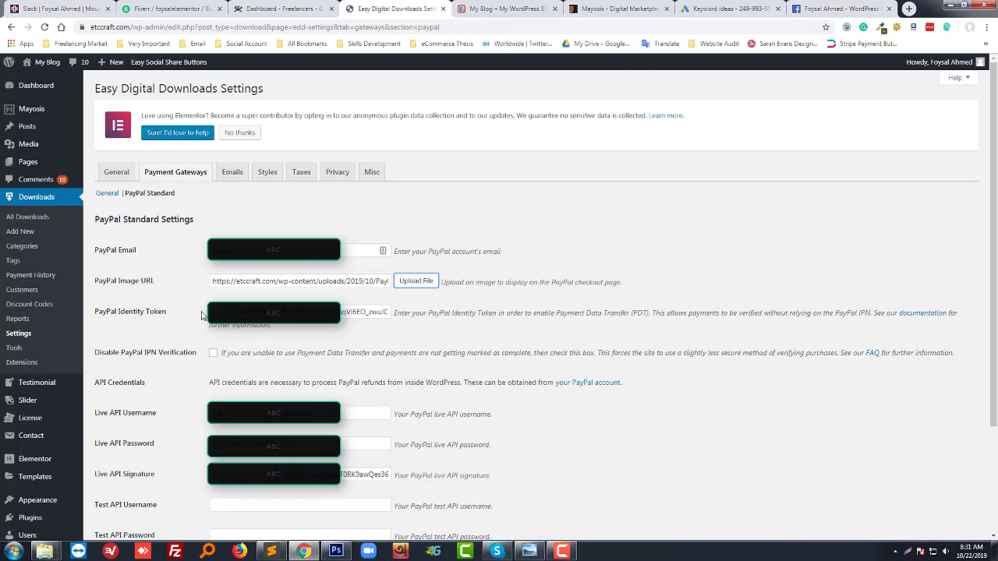
{"action": "left_click", "coordinate": [378, 312]}
{"action": "scroll", "coordinate": [173, 484], "scroll_direction": "down", "scroll_amount": 3}
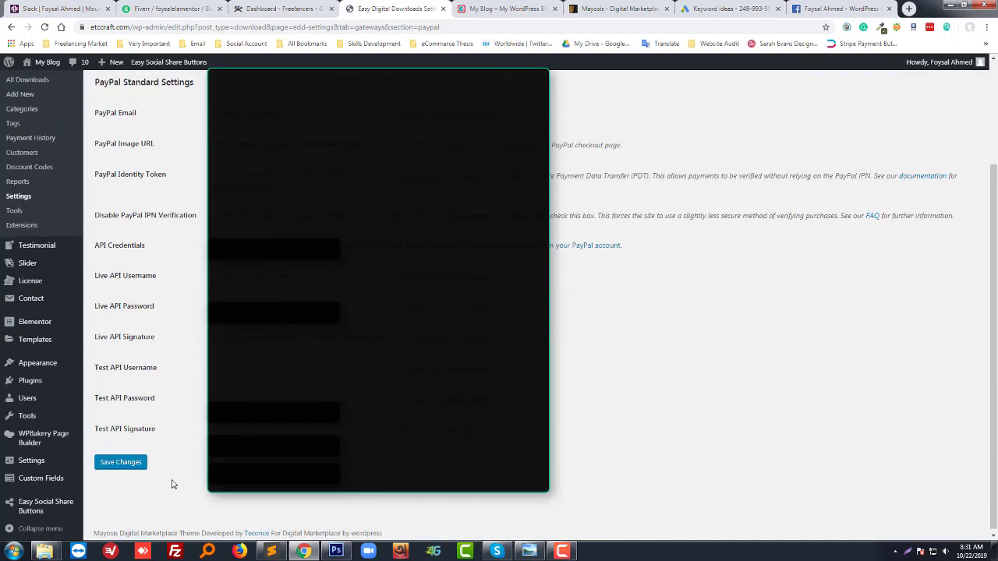
{"action": "left_click", "coordinate": [108, 461]}
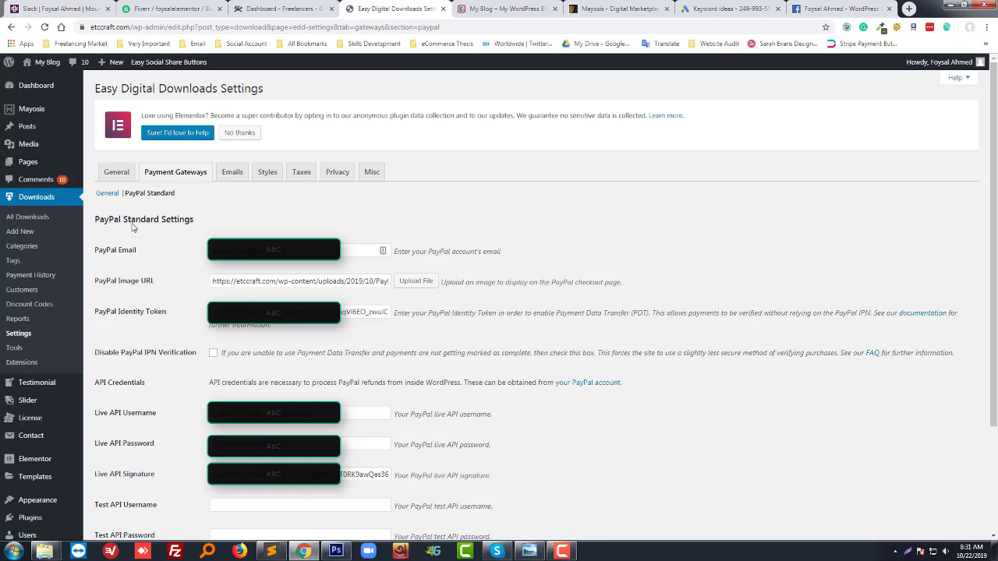
- Open the ThemeForest page of the Mayosis theme and look over its item details down to the main demo website section
{"action": "left_click", "coordinate": [602, 7]}
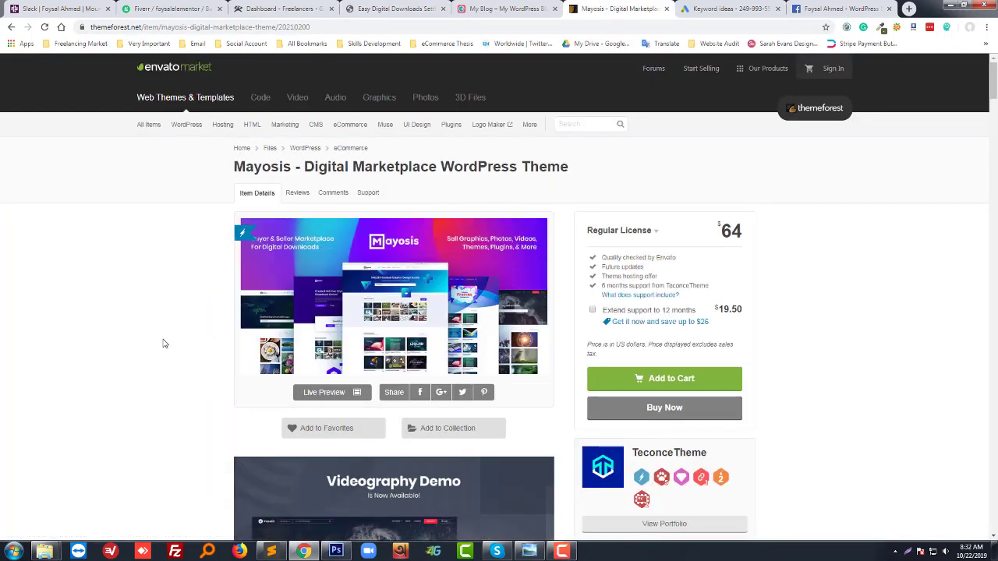
{"action": "scroll", "coordinate": [366, 350], "scroll_direction": "down", "scroll_amount": 7}
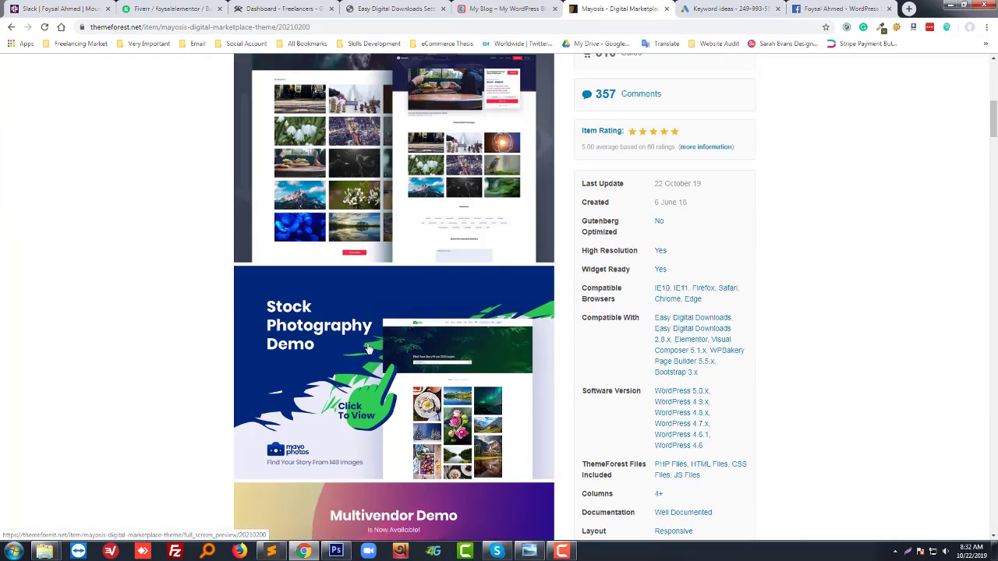
{"action": "scroll", "coordinate": [369, 349], "scroll_direction": "down", "scroll_amount": 11}
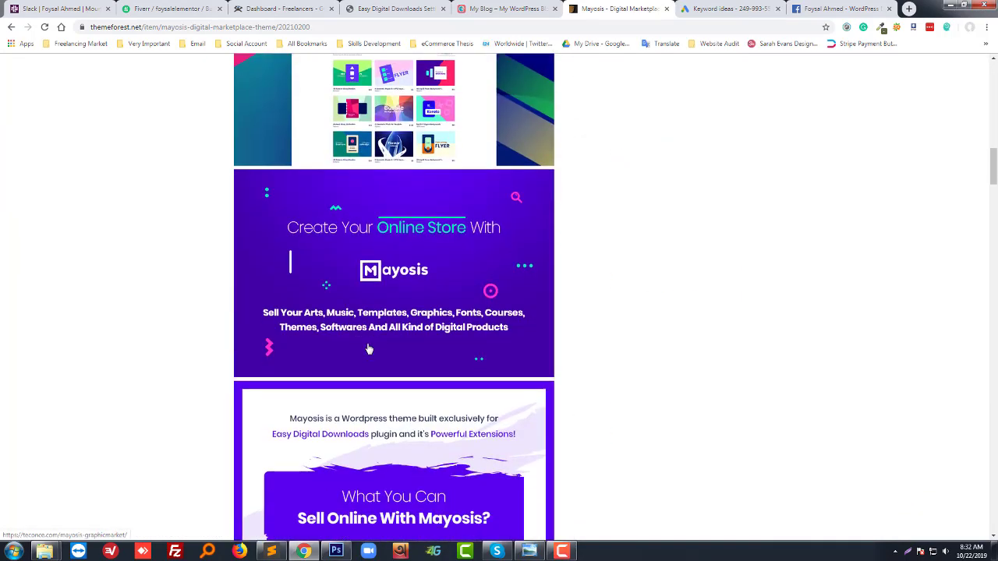
{"action": "scroll", "coordinate": [369, 350], "scroll_direction": "down", "scroll_amount": 12}
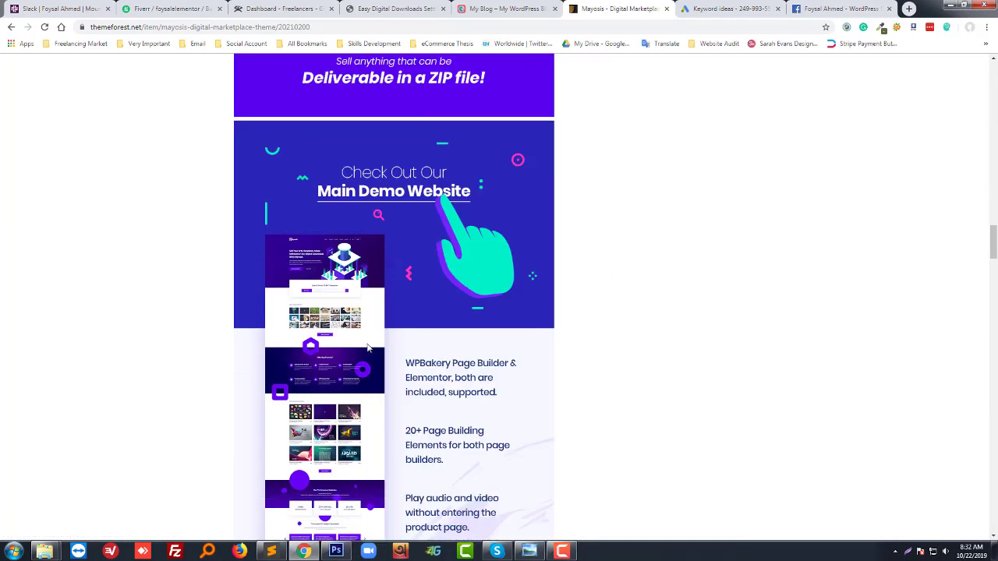
- Search Google for "edd plugin wordpress" in a separate browser tab and open the easydigitaldownloads.com website
{"action": "left_click", "coordinate": [828, 8]}
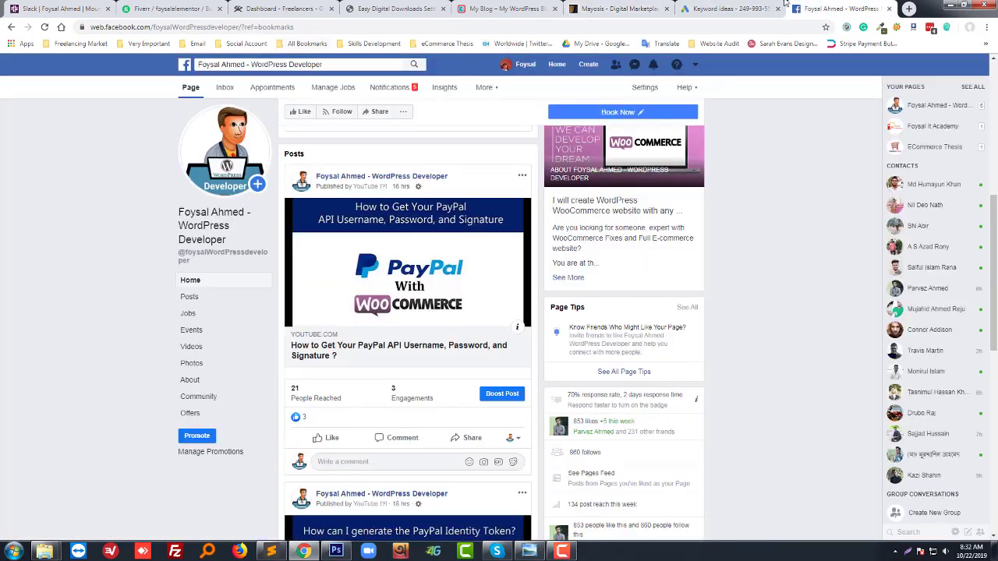
{"action": "left_click", "coordinate": [909, 9]}
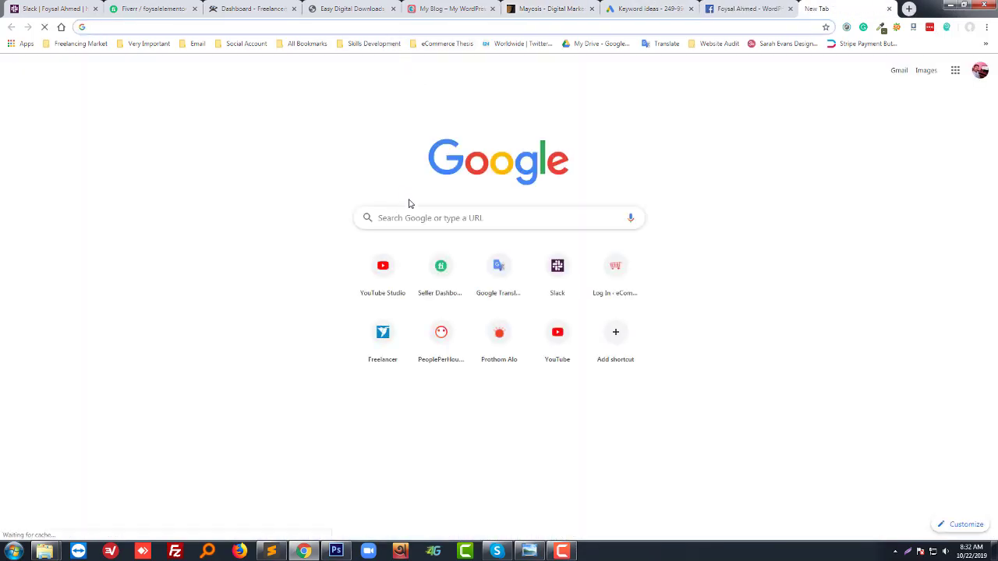
{"action": "left_click", "coordinate": [410, 219]}
{"action": "type", "text": "edd"}
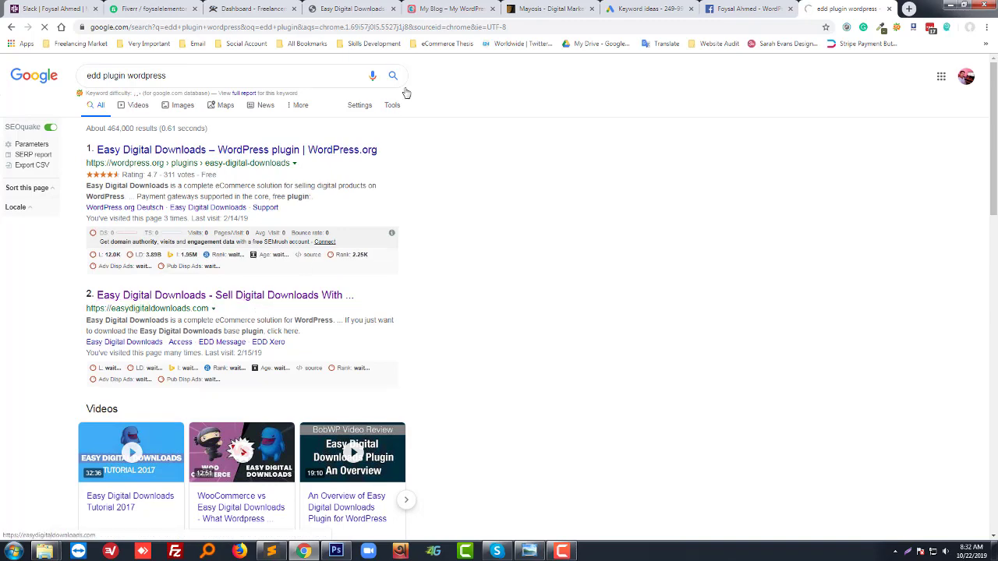
{"action": "left_click", "coordinate": [341, 7]}
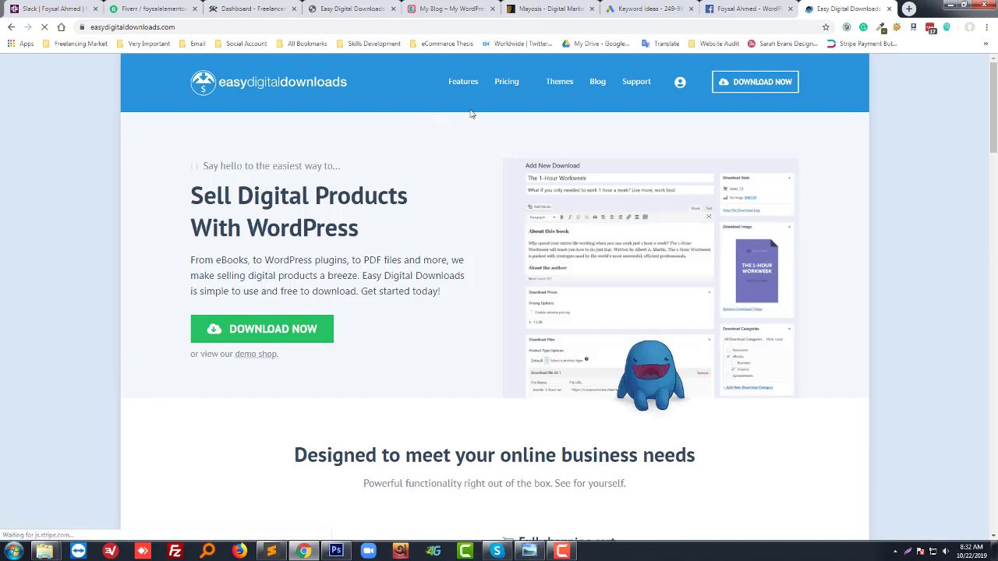
- Look over the features, integrations and pass prices on the Easy Digital Downloads homepage and open its extensions catalogue
{"action": "scroll", "coordinate": [331, 311], "scroll_direction": "down", "scroll_amount": 2}
{"action": "scroll", "coordinate": [331, 311], "scroll_direction": "down", "scroll_amount": 7}
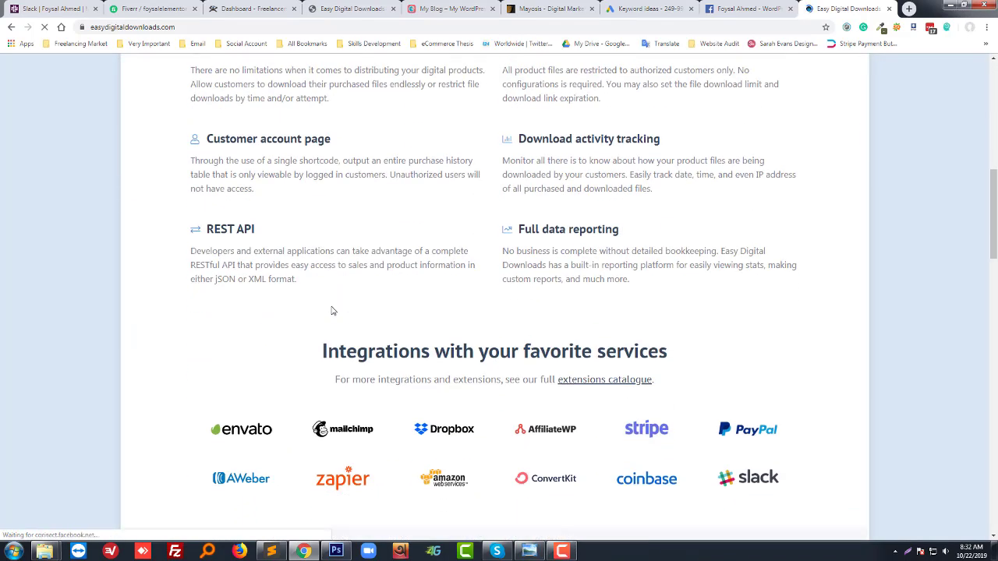
{"action": "scroll", "coordinate": [331, 312], "scroll_direction": "down", "scroll_amount": 7}
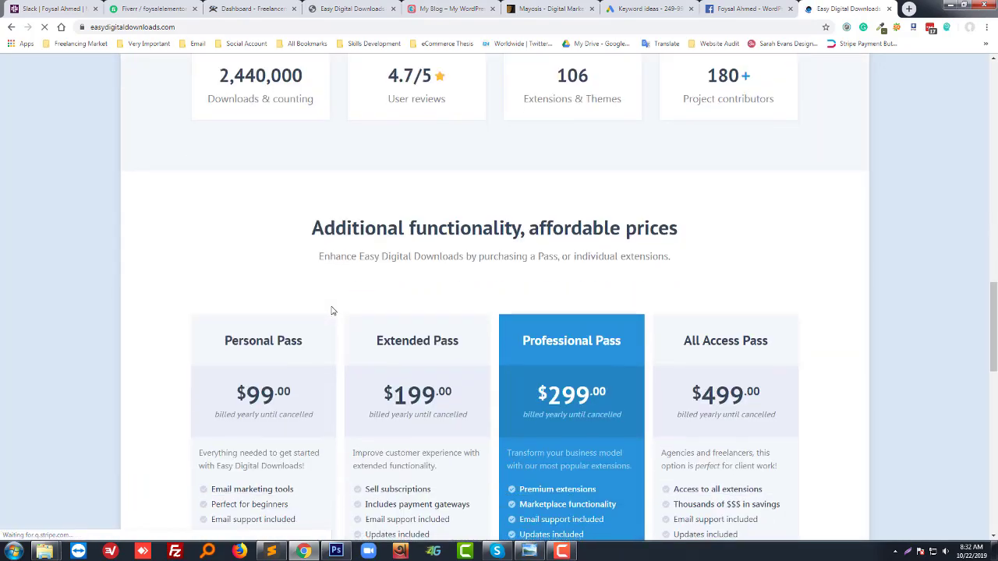
{"action": "scroll", "coordinate": [332, 312], "scroll_direction": "down", "scroll_amount": 10}
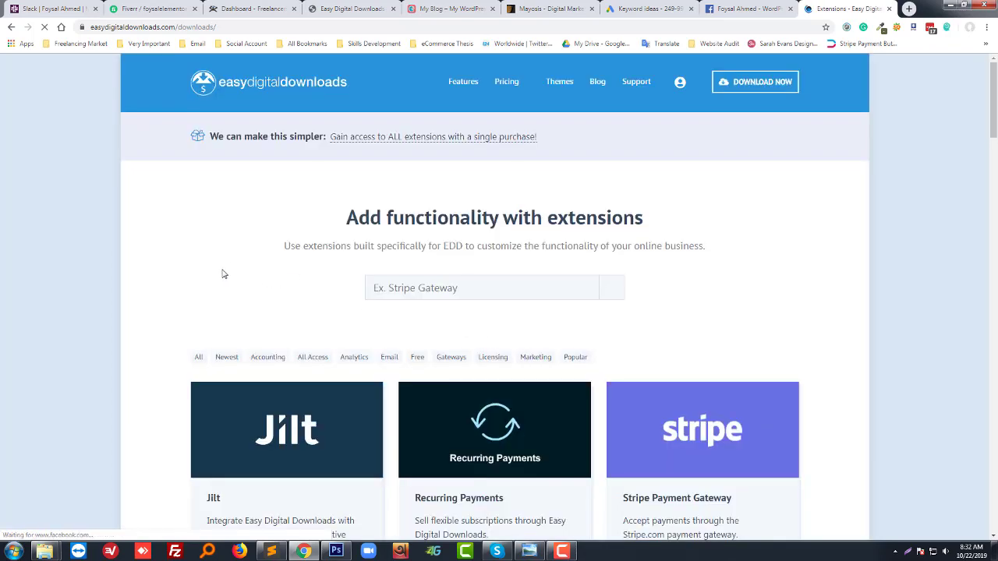
- Examine the extensions offered for Easy Digital Downloads, including the payment gateways, and return to the start of the catalogue
{"action": "scroll", "coordinate": [229, 267], "scroll_direction": "down", "scroll_amount": 1}
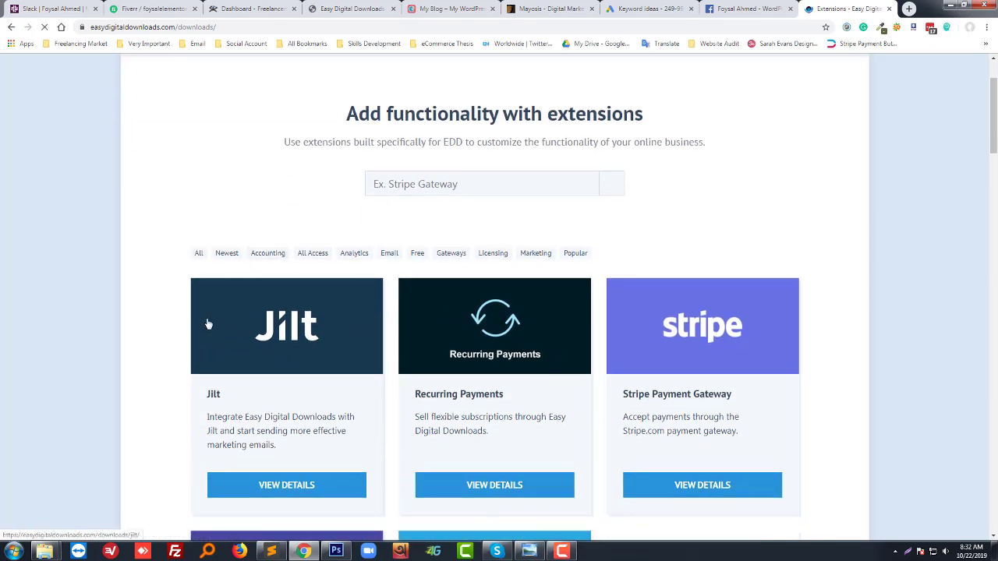
{"action": "scroll", "coordinate": [208, 325], "scroll_direction": "down", "scroll_amount": 1}
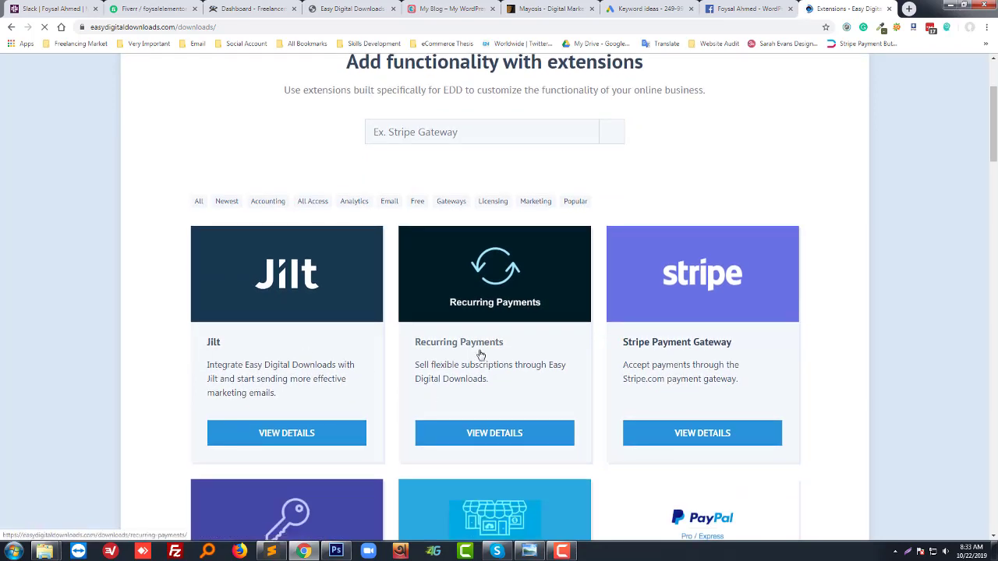
{"action": "scroll", "coordinate": [499, 410], "scroll_direction": "down", "scroll_amount": 1}
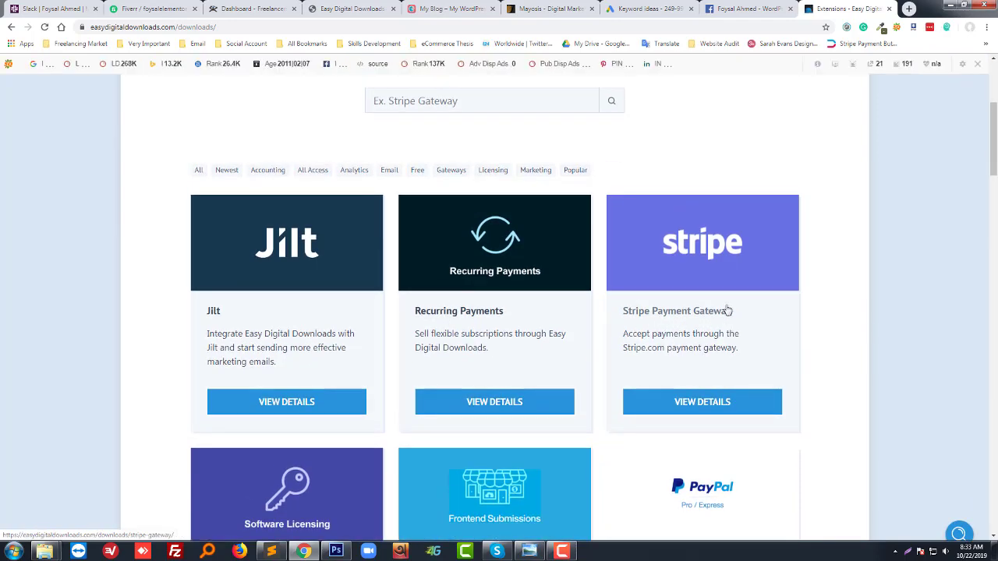
{"action": "scroll", "coordinate": [729, 304], "scroll_direction": "down", "scroll_amount": 2}
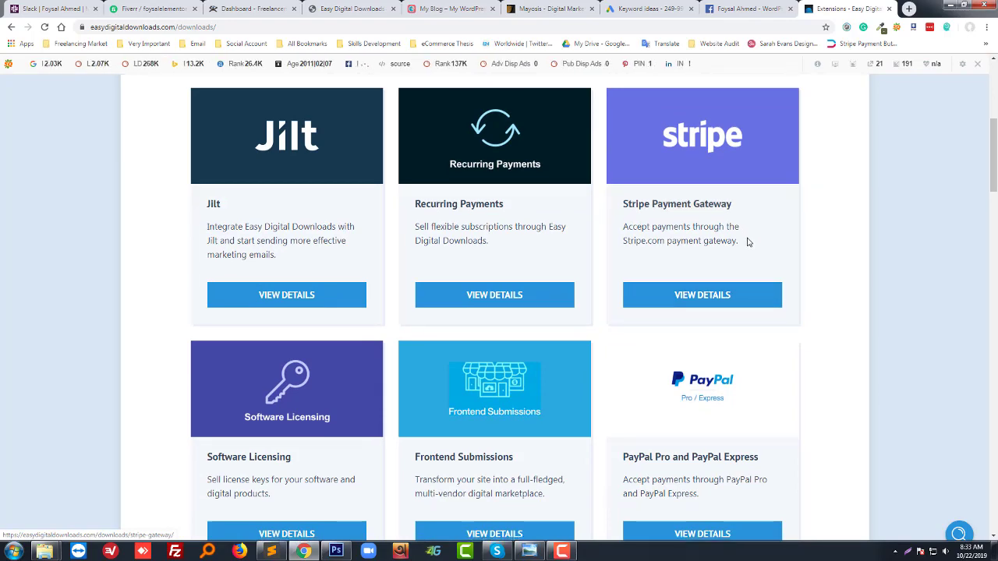
{"action": "scroll", "coordinate": [747, 241], "scroll_direction": "down", "scroll_amount": 2}
{"action": "scroll", "coordinate": [463, 384], "scroll_direction": "down", "scroll_amount": 2}
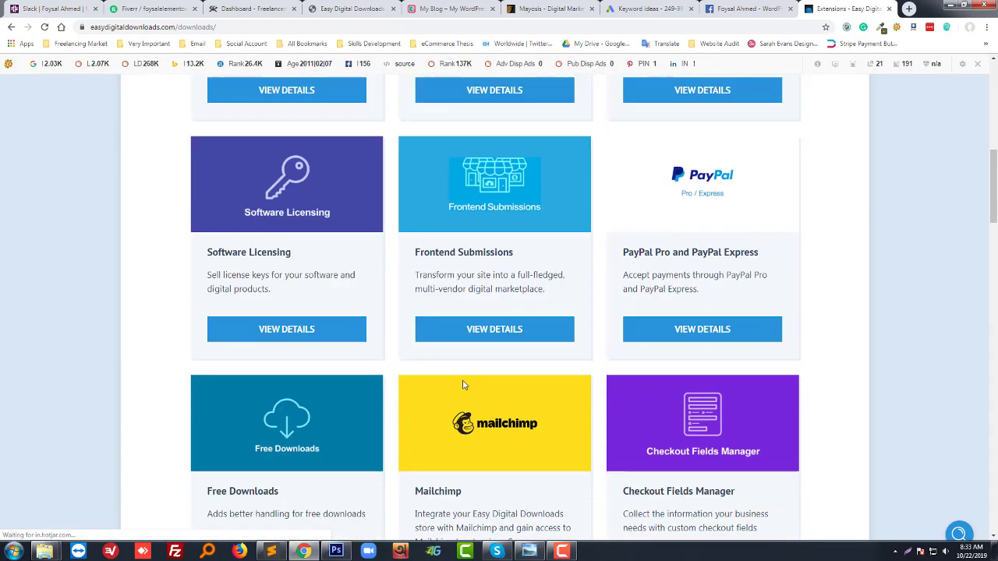
{"action": "scroll", "coordinate": [484, 382], "scroll_direction": "down", "scroll_amount": 2}
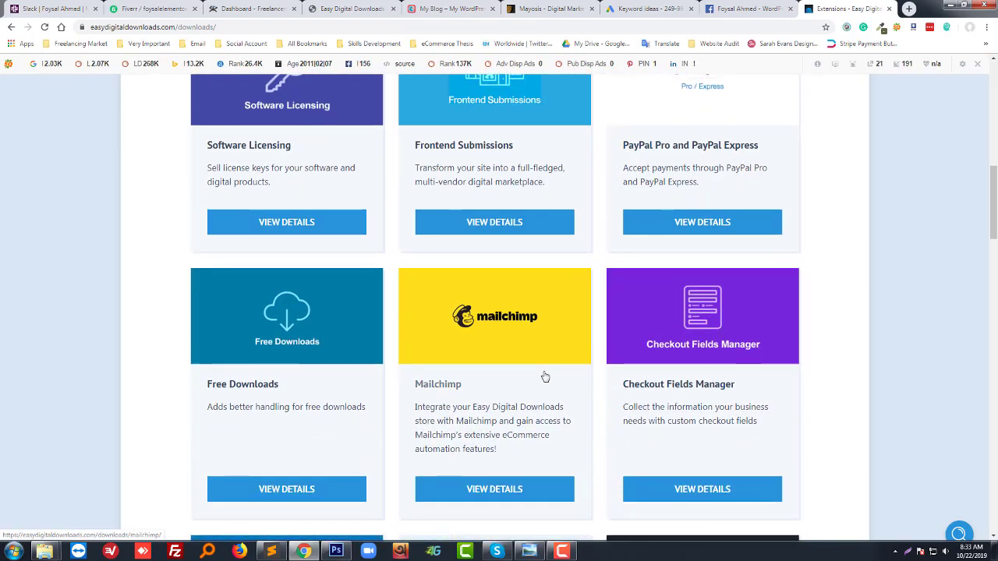
{"action": "scroll", "coordinate": [352, 374], "scroll_direction": "down", "scroll_amount": 3}
{"action": "scroll", "coordinate": [408, 366], "scroll_direction": "down", "scroll_amount": 2}
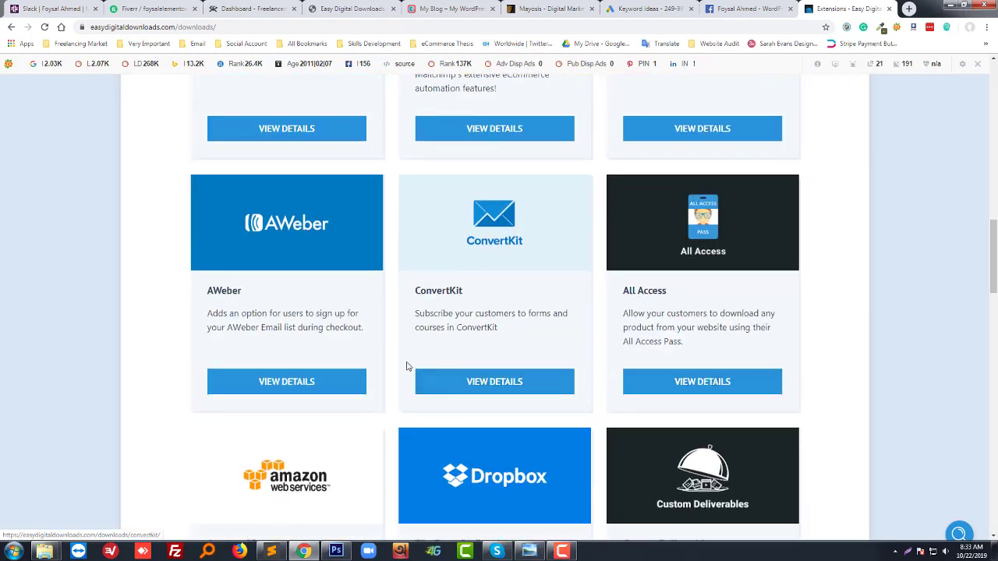
{"action": "scroll", "coordinate": [408, 366], "scroll_direction": "down", "scroll_amount": 6}
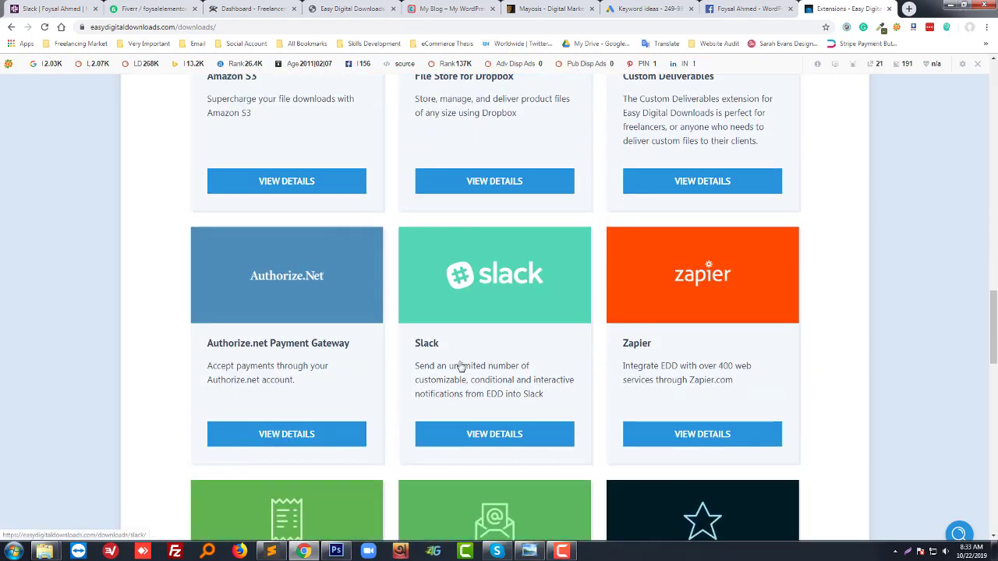
{"action": "scroll", "coordinate": [461, 366], "scroll_direction": "up", "scroll_amount": 15}
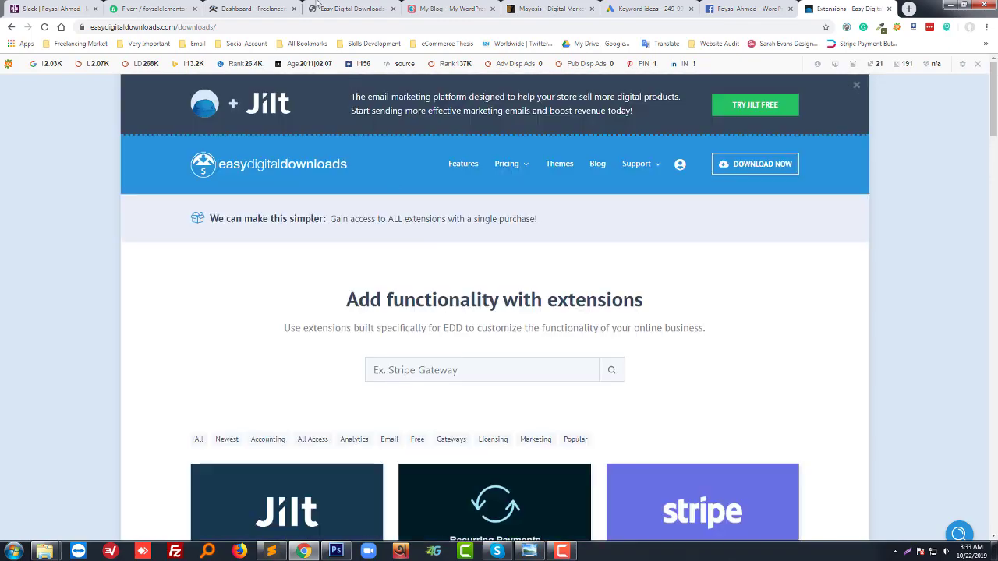
- Return to the store's PayPal Standard settings and switch to the Mayosis payment gateway title image in Windows Photo Viewer
{"action": "left_click", "coordinate": [319, 8]}
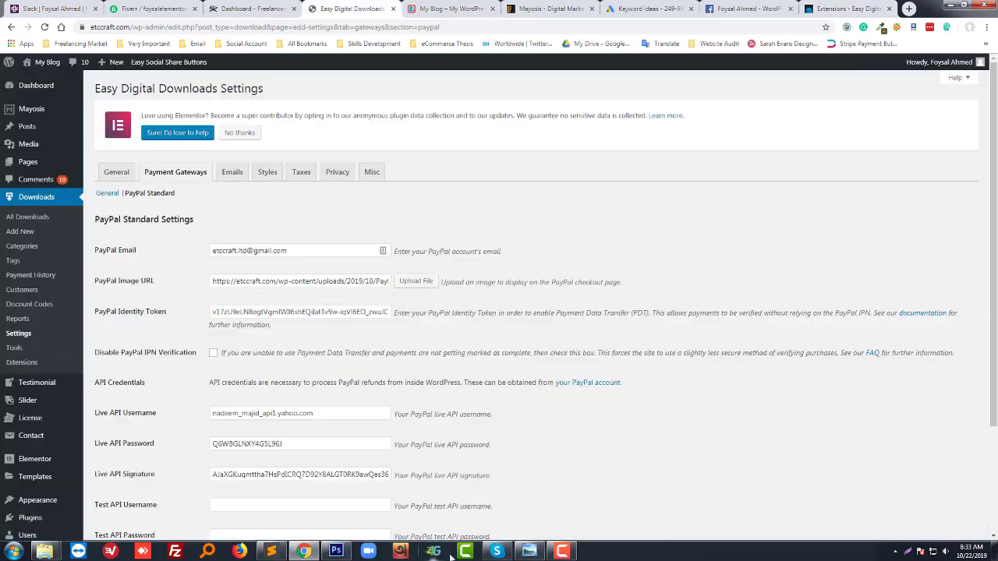
{"action": "left_click", "coordinate": [535, 551]}
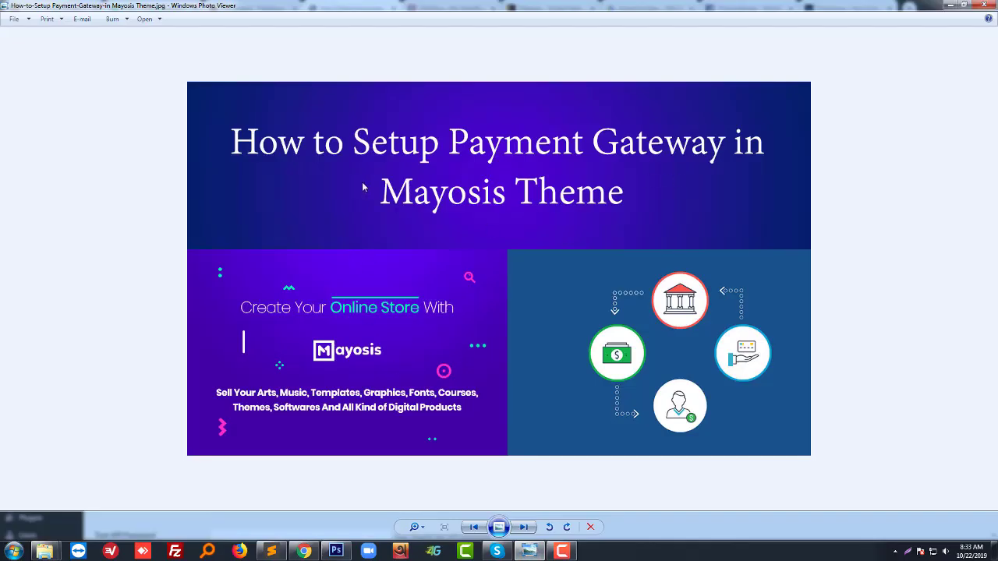